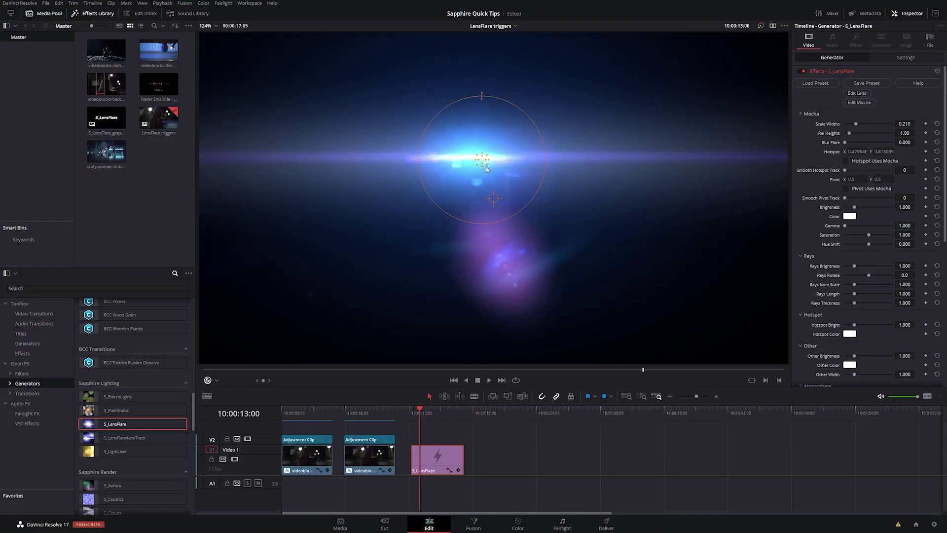
# - Drag the S_LensFlare hotspot in the viewer to about X 0.371, Y 0.653
pyautogui.moveTo(499, 208); pyautogui.dragTo(282, 258)
pyautogui.moveTo(271, 189); pyautogui.dragTo(539, 129)
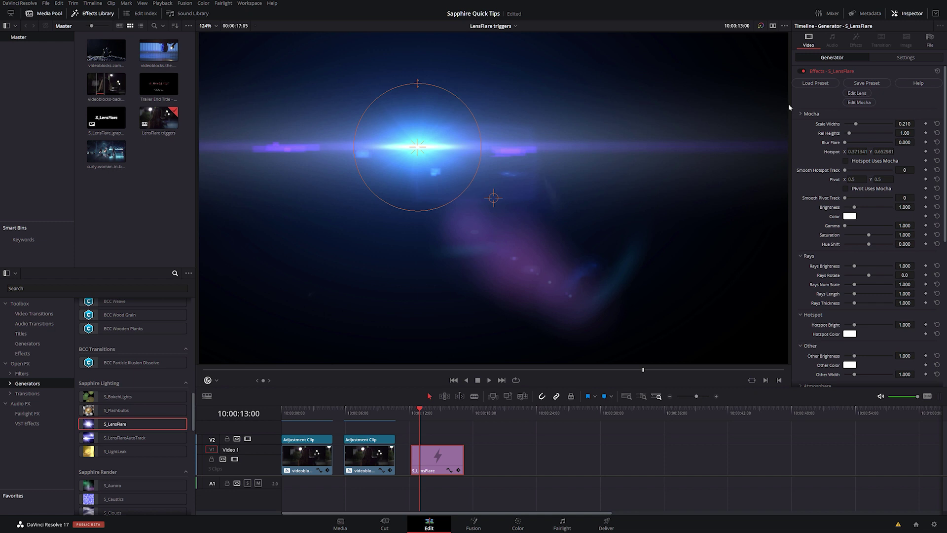
# - Scroll the Inspector to Edge Triggers and move the flare hotspot to the frame's upper right
pyautogui.scroll(-1, 661, 120)
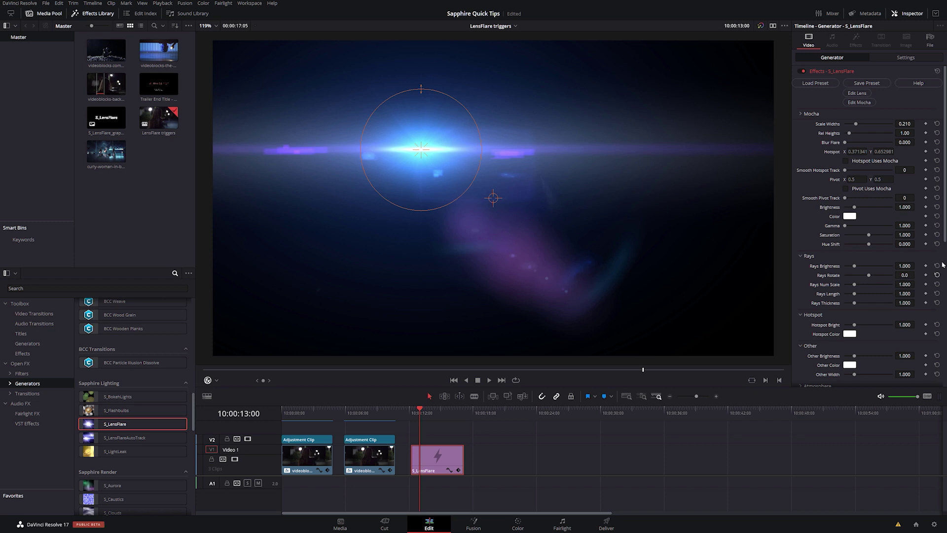
pyautogui.scroll(-5, 800, 213)
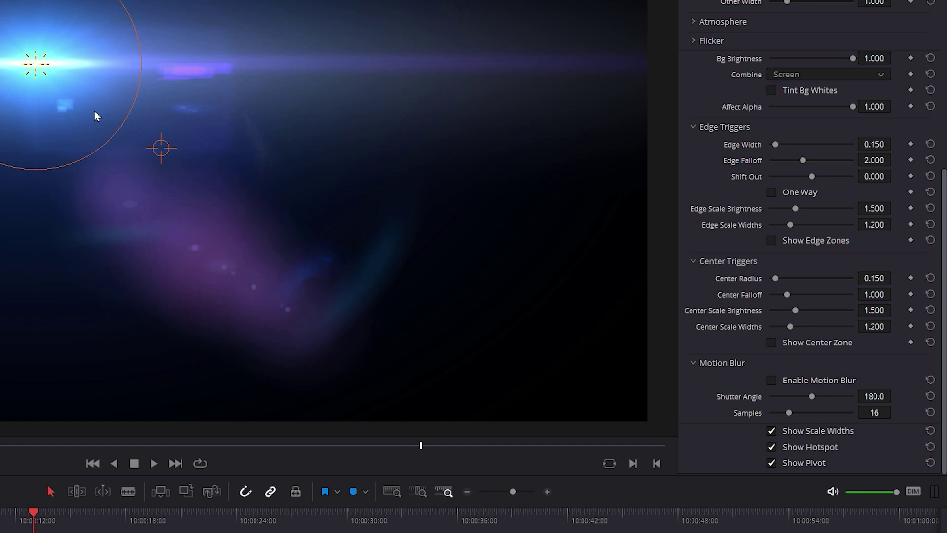
pyautogui.moveTo(46, 73); pyautogui.dragTo(218, 147)
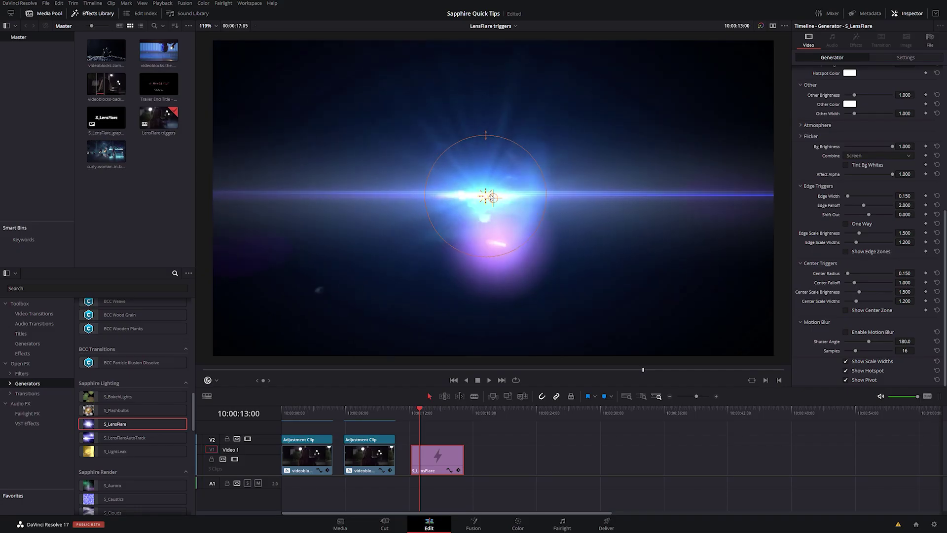
pyautogui.moveTo(527, 197); pyautogui.dragTo(597, 130)
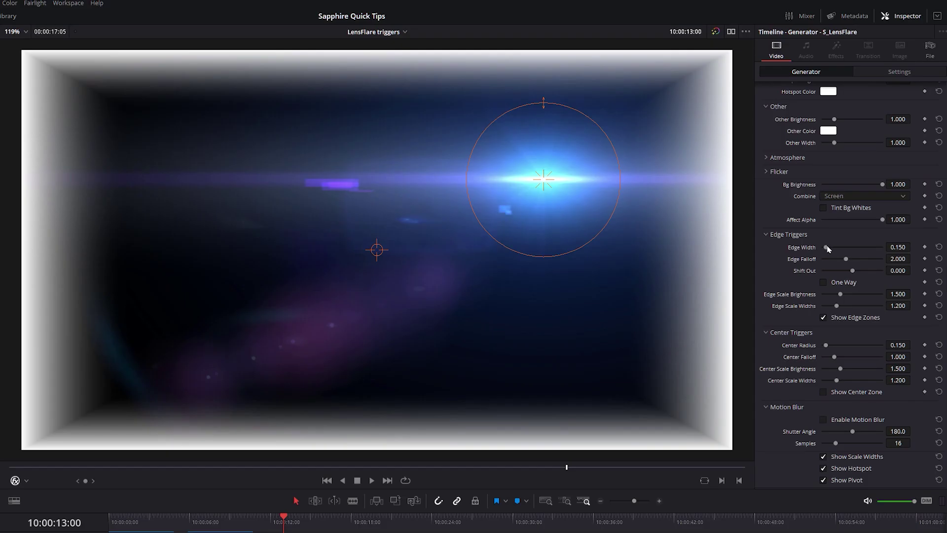
# - Test the edge sliders and set Edge Width to 0.250
pyautogui.moveTo(829, 249); pyautogui.dragTo(832, 249)
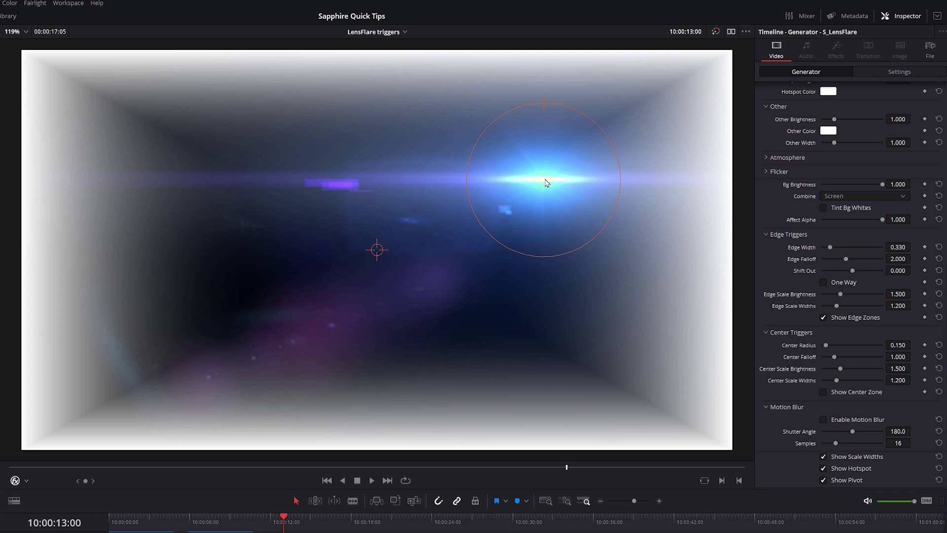
pyautogui.moveTo(548, 186); pyautogui.dragTo(565, 179)
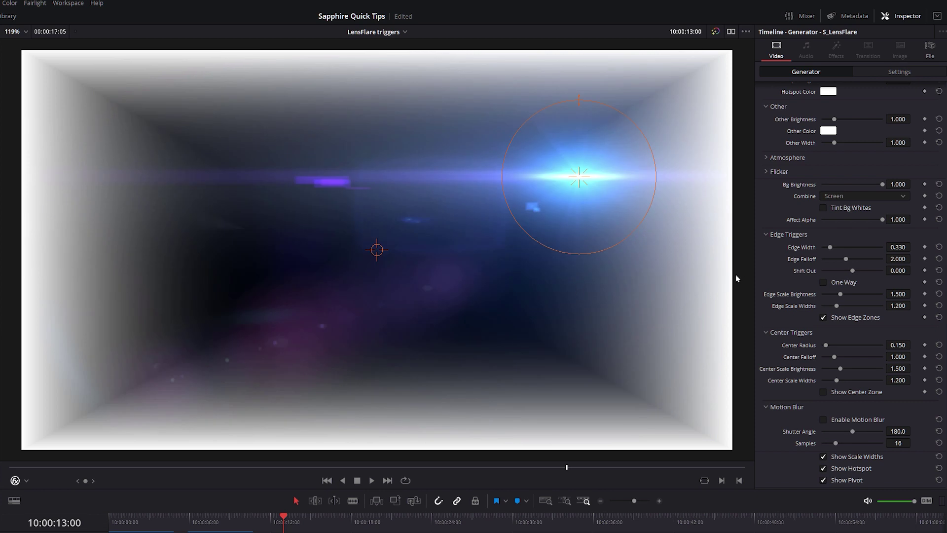
pyautogui.moveTo(846, 259); pyautogui.dragTo(902, 250)
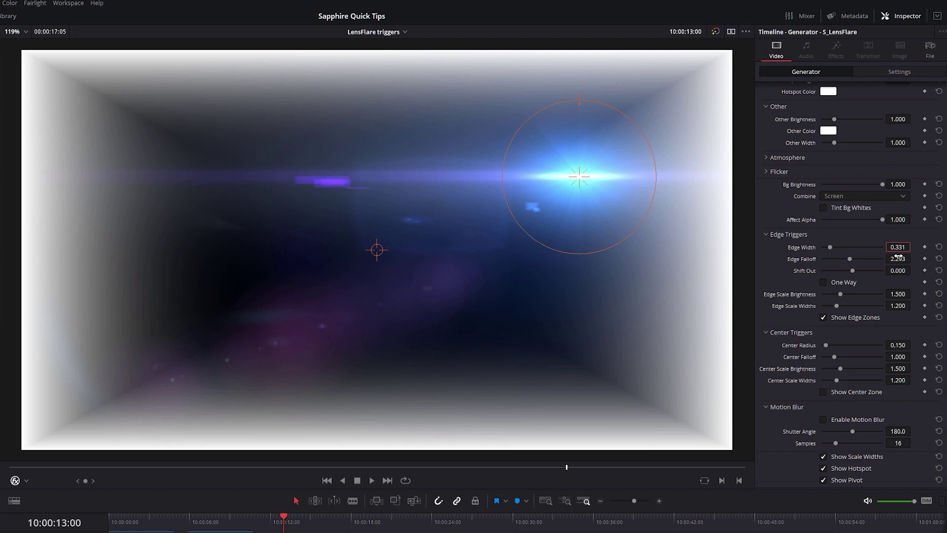
pyautogui.click(898, 247)
pyautogui.press('BackSpace')
pyautogui.press('Return')
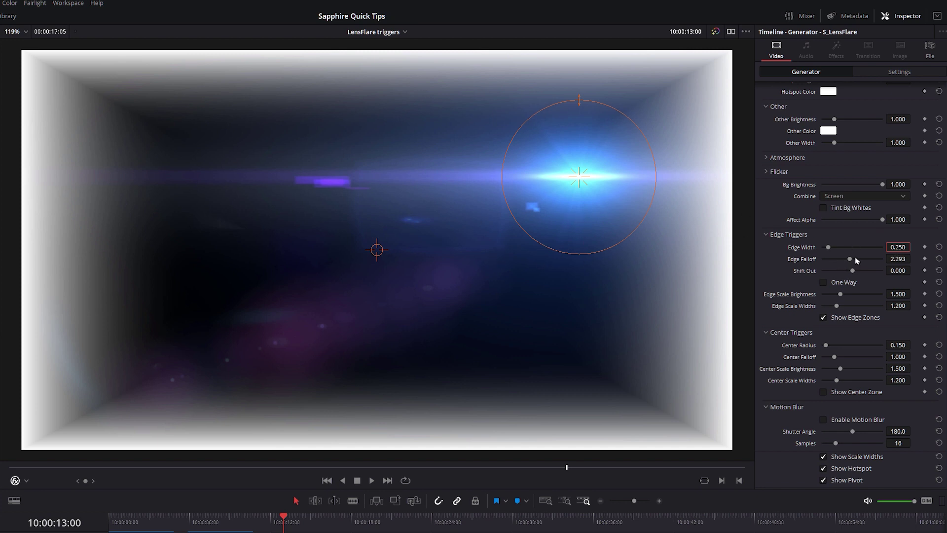
# - Set Edge Falloff back to 2.000
pyautogui.moveTo(857, 260); pyautogui.dragTo(855, 261)
pyautogui.click(892, 258)
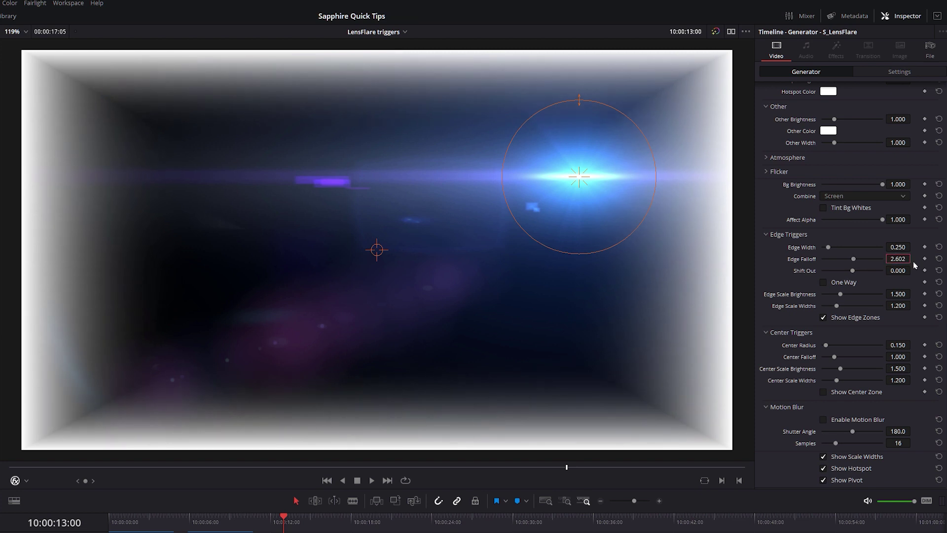
pyautogui.write('2.0')
pyautogui.press('Return')
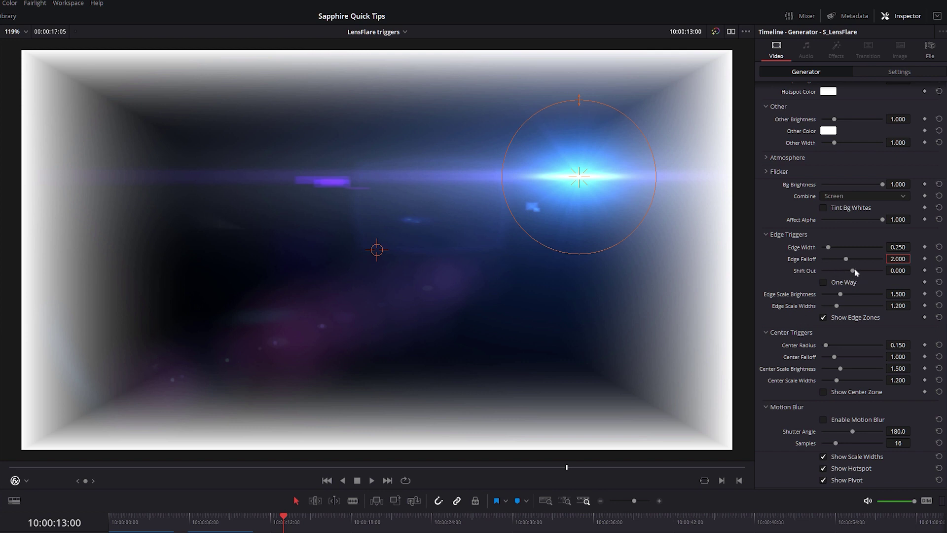
# - Try different Shift Out amounts on the edge zones, undo the changes, and save the project
pyautogui.moveTo(854, 271); pyautogui.dragTo(835, 275)
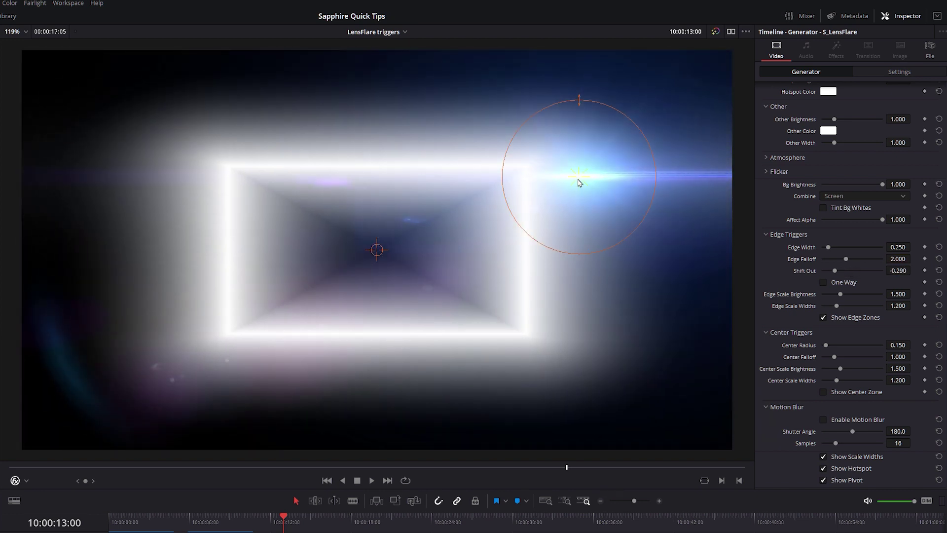
pyautogui.moveTo(579, 180)
pyautogui.mouseDown()
pyautogui.moveTo(511, 245)
pyautogui.moveTo(511, 189)
pyautogui.moveTo(519, 212)
pyautogui.mouseUp()
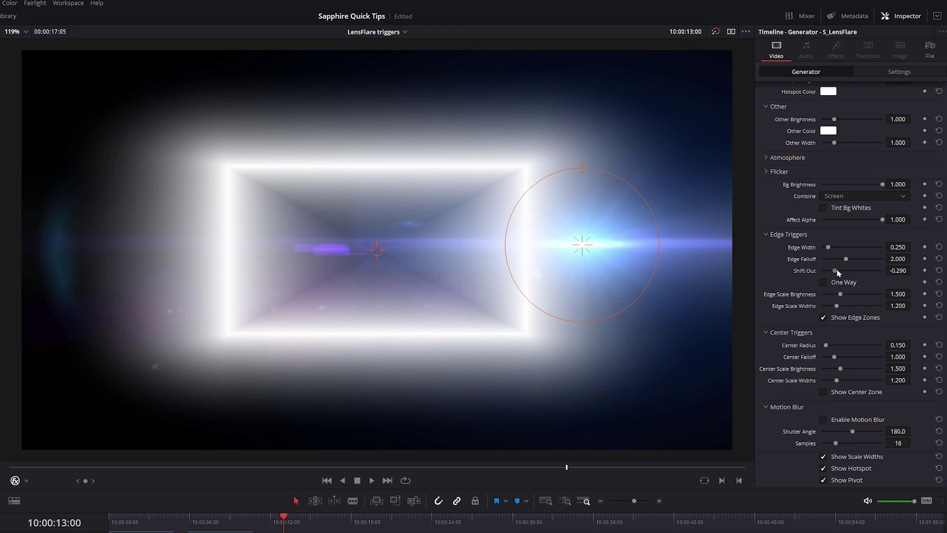
pyautogui.moveTo(837, 272); pyautogui.dragTo(865, 273)
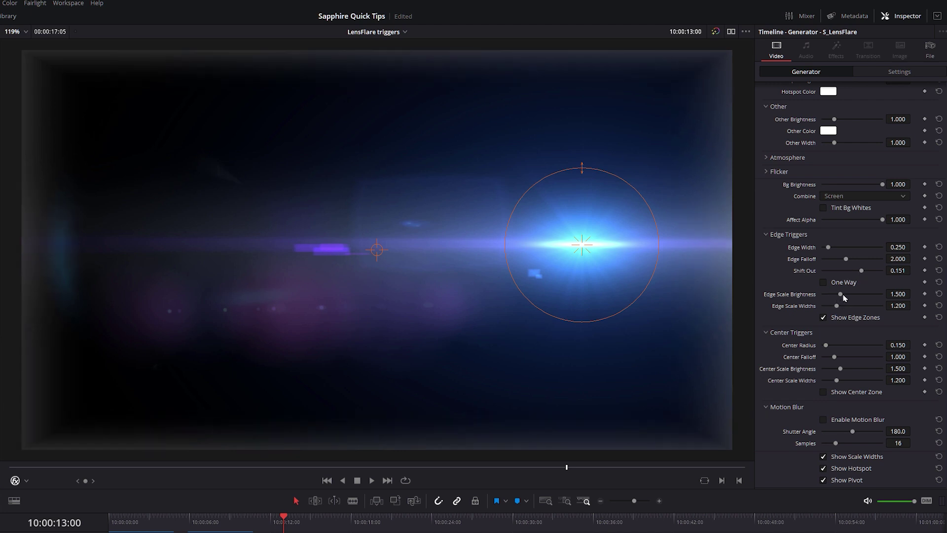
pyautogui.moveTo(844, 295); pyautogui.dragTo(849, 295)
pyautogui.moveTo(583, 245)
pyautogui.mouseDown()
pyautogui.moveTo(882, 231)
pyautogui.moveTo(843, 229)
pyautogui.mouseUp()
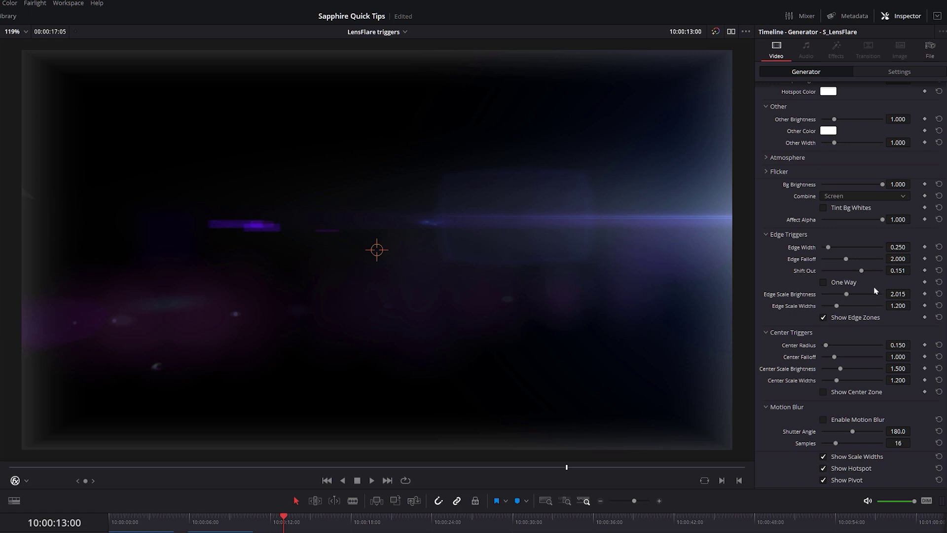
pyautogui.hotkey('ctrl', 'z')
pyautogui.hotkey('ctrl', 'z')
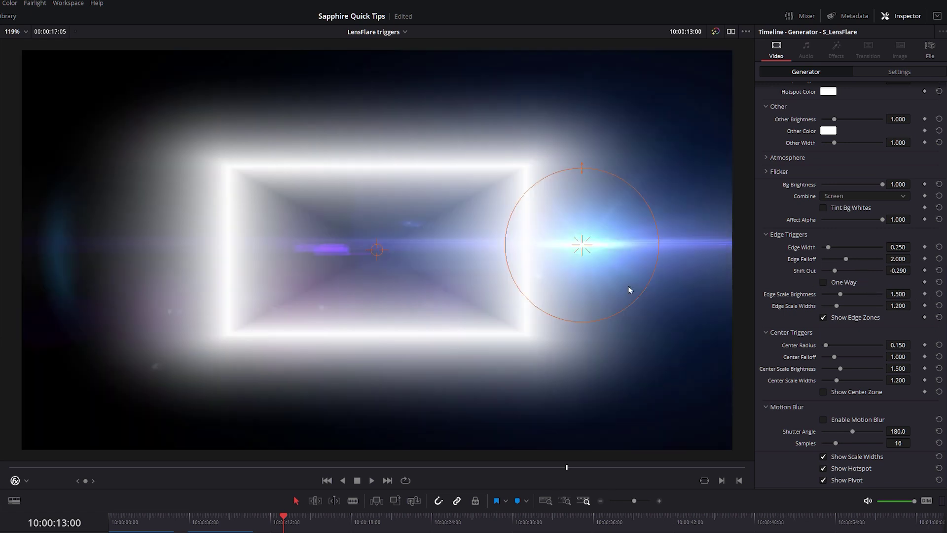
pyautogui.hotkey('ctrl', 's')
# - Toggle One Way on and back off, then reset Shift Out to 0.000
pyautogui.click(824, 283)
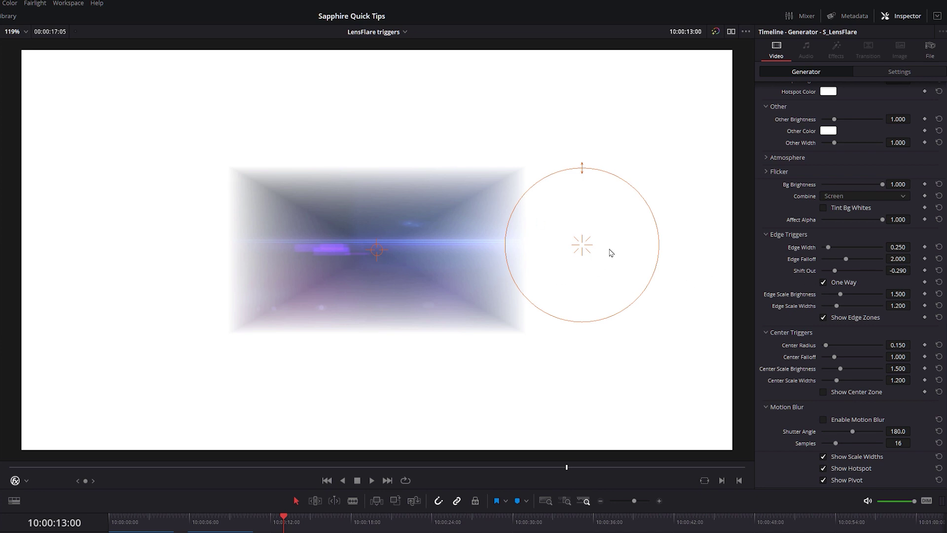
pyautogui.click(823, 283)
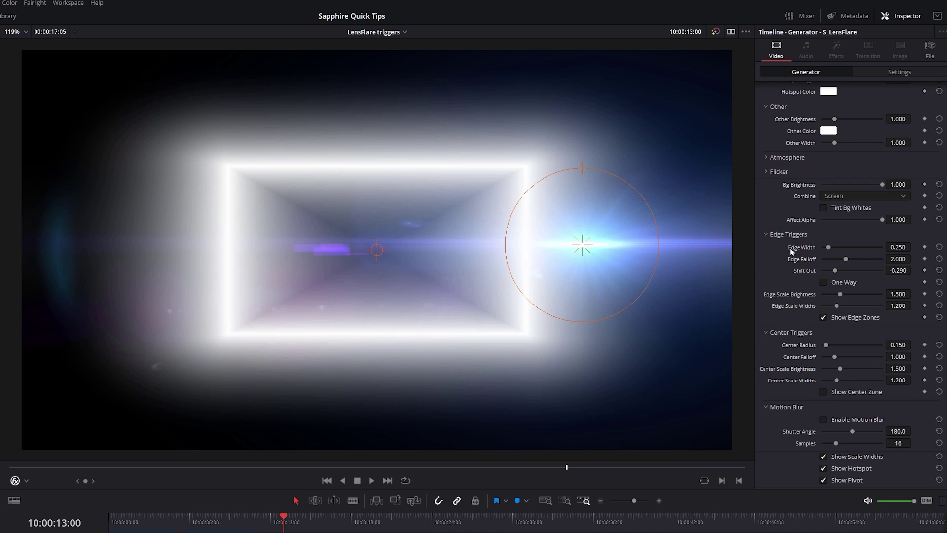
pyautogui.click(939, 270)
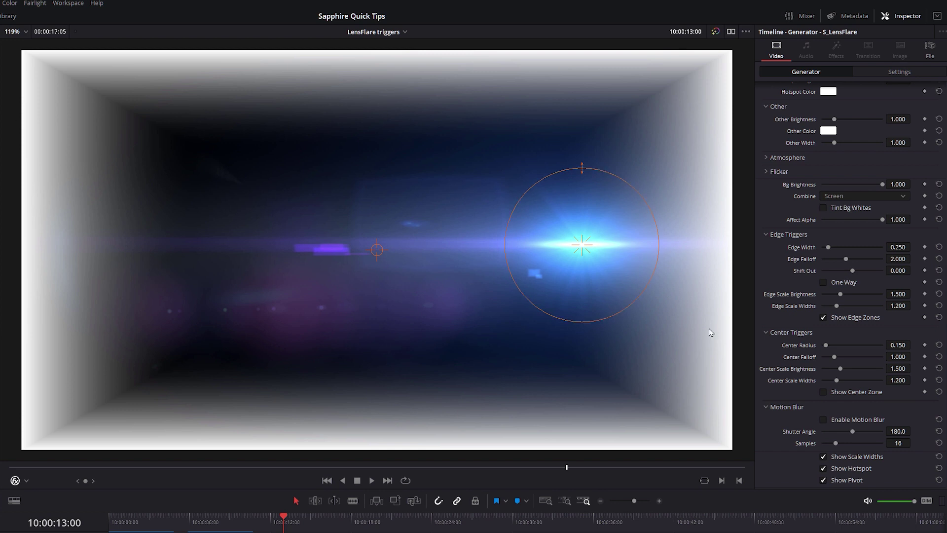
# - Hide the edge zones and set Edge Scale Brightness 3.023, Widths 2.015, testing the hotspot at edges
pyautogui.click(822, 319)
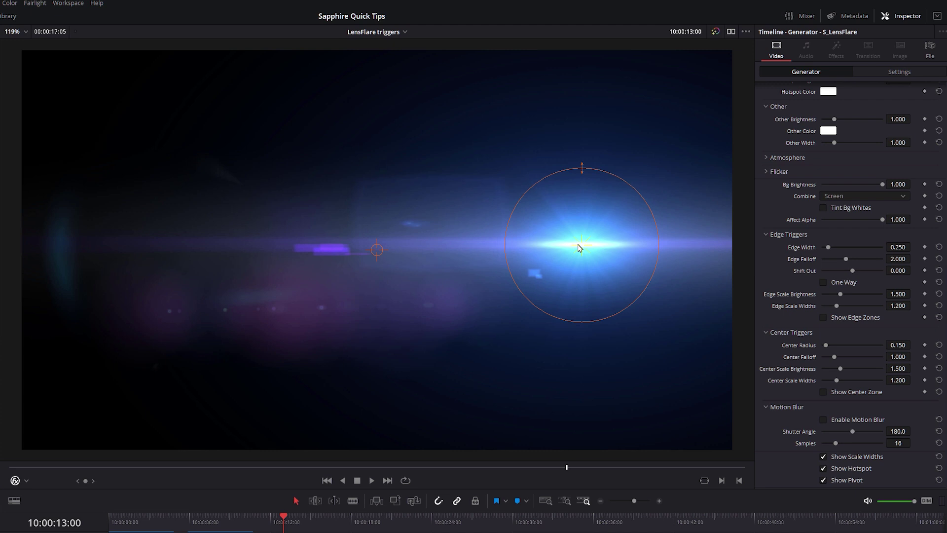
pyautogui.moveTo(580, 247); pyautogui.dragTo(402, 412)
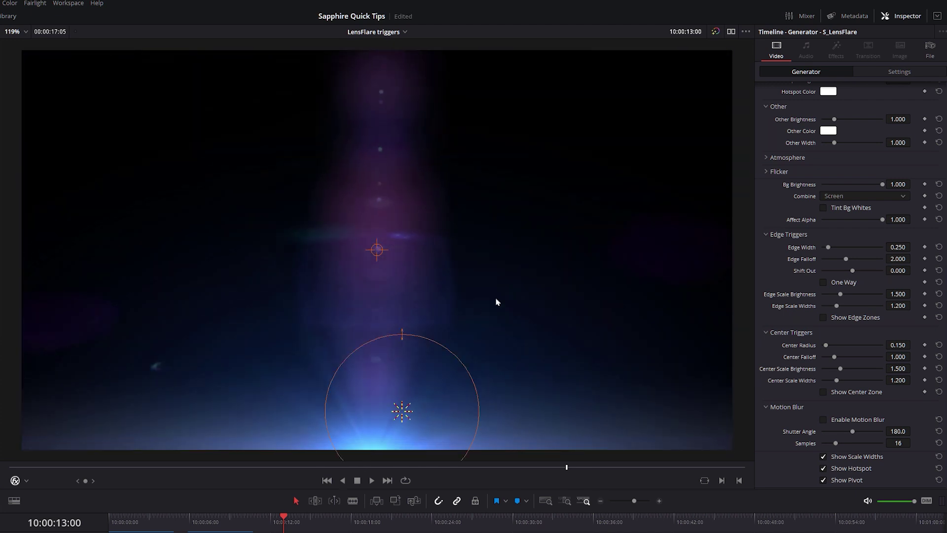
pyautogui.moveTo(497, 302); pyautogui.dragTo(659, 174)
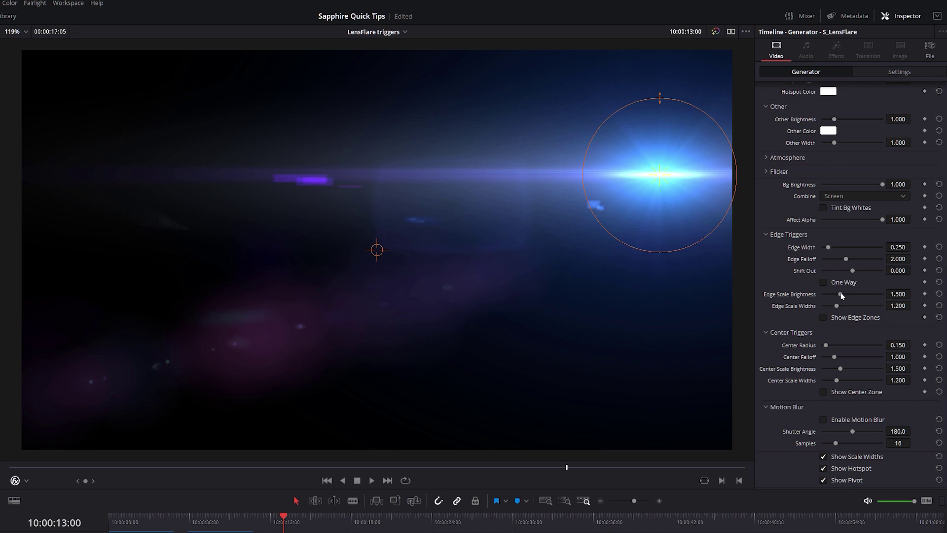
pyautogui.moveTo(842, 295)
pyautogui.mouseDown()
pyautogui.moveTo(859, 295)
pyautogui.moveTo(838, 306)
pyautogui.moveTo(847, 306)
pyautogui.mouseUp()
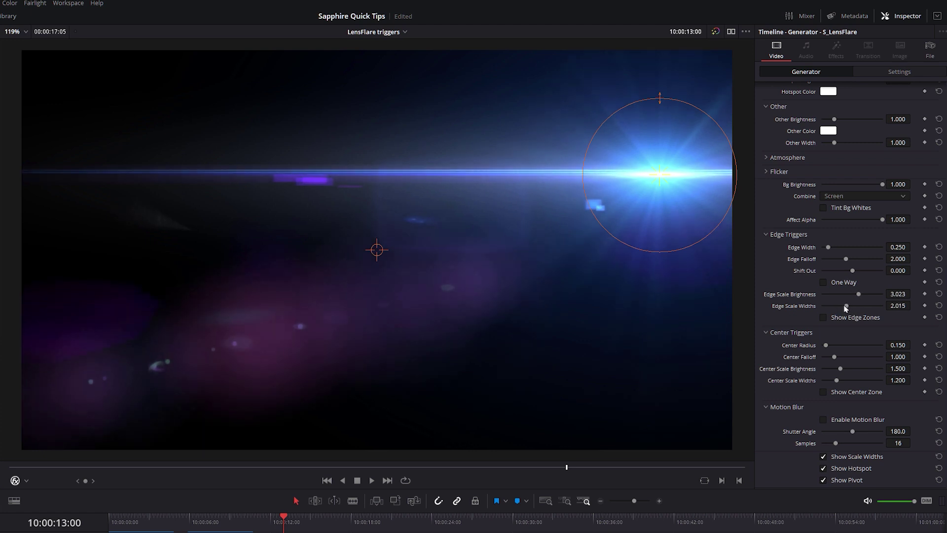
pyautogui.moveTo(610, 185); pyautogui.dragTo(634, 240)
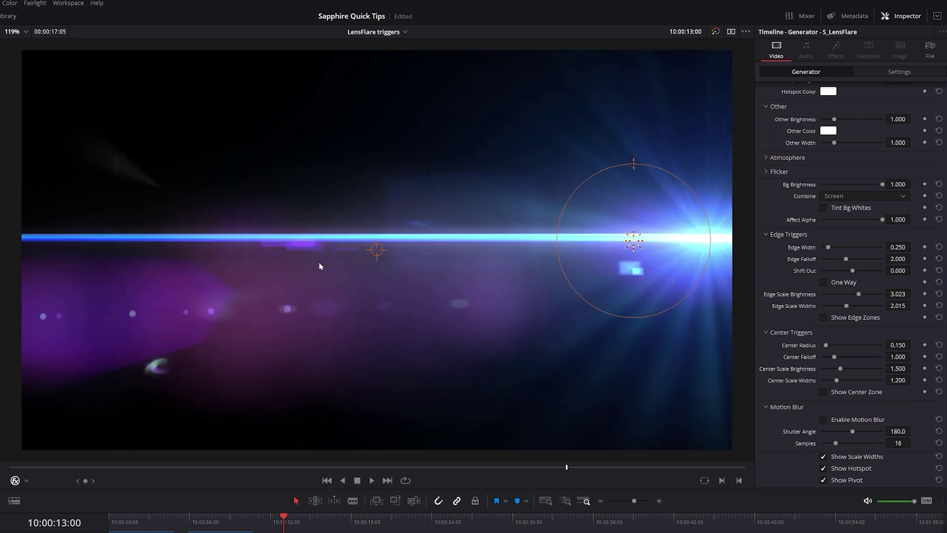
pyautogui.moveTo(362, 304); pyautogui.dragTo(768, 291)
pyautogui.moveTo(647, 301); pyautogui.dragTo(625, 281)
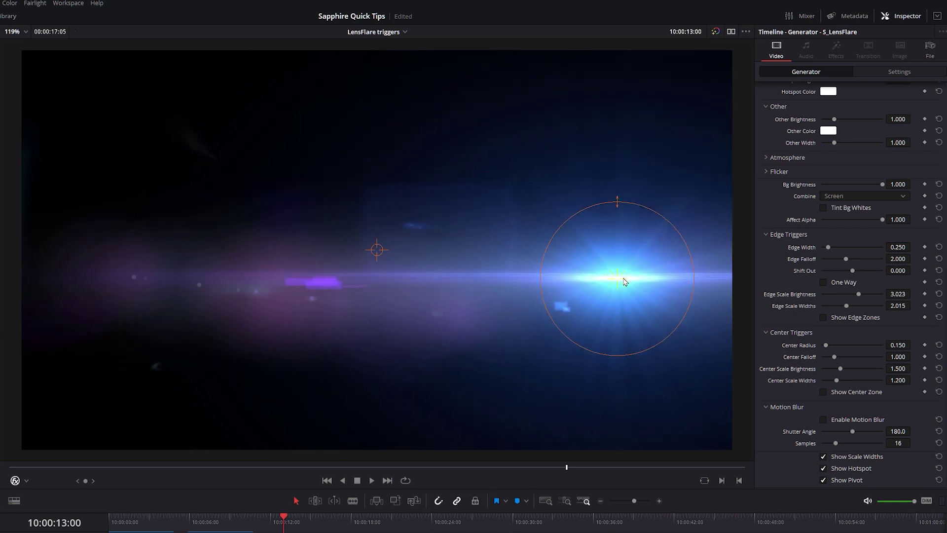
# - Reset Edge Scale Brightness to 1.500 and set Edge Scale Widths to 2.092, testing near the right edge
pyautogui.click(939, 294)
pyautogui.click(939, 306)
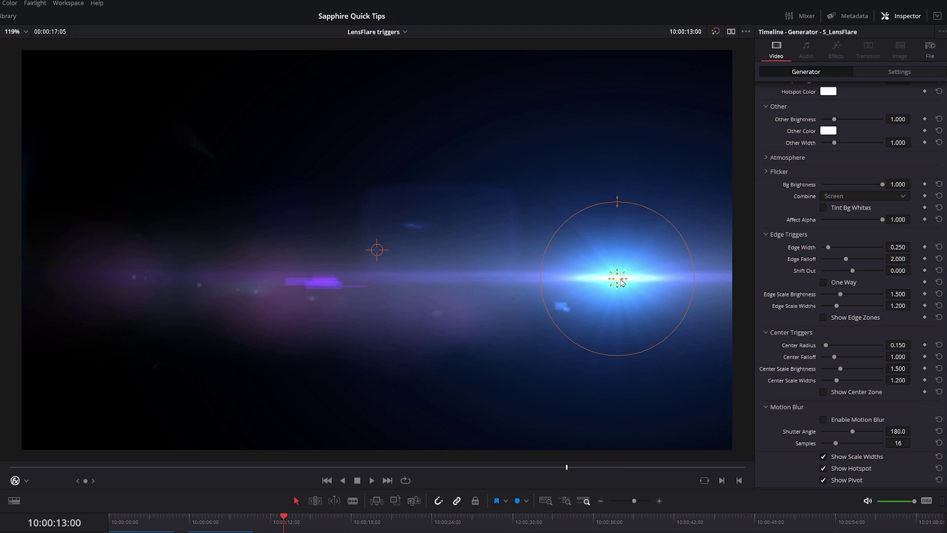
pyautogui.moveTo(622, 281); pyautogui.dragTo(679, 255)
pyautogui.moveTo(836, 306); pyautogui.dragTo(848, 307)
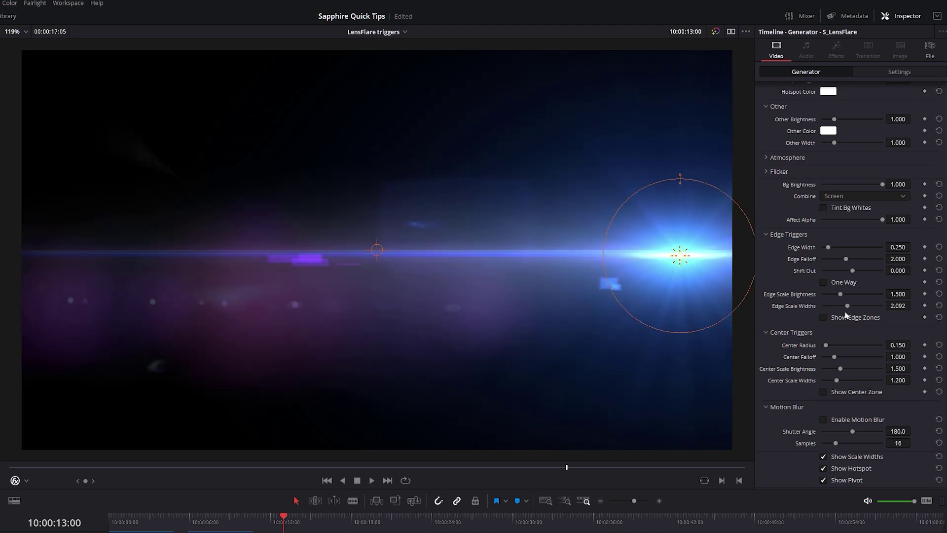
pyautogui.moveTo(680, 256); pyautogui.dragTo(704, 281)
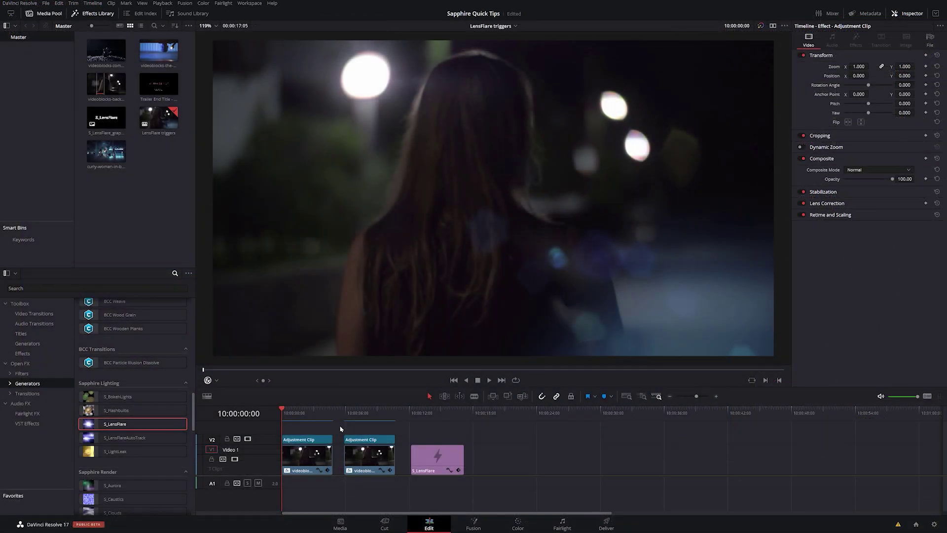
# - Play the first adjustment clip's range, then expand Edge Triggers and set Edge Width to 0.200
pyautogui.press('x')
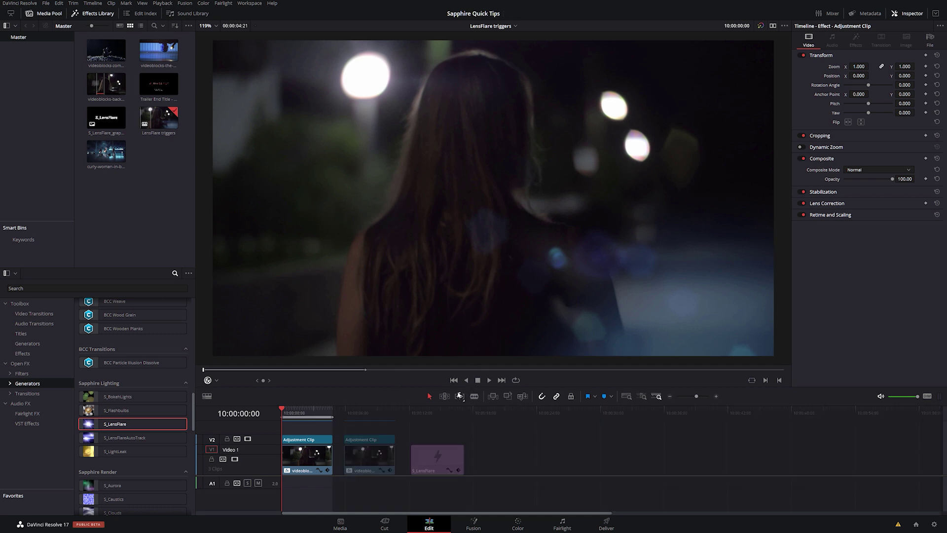
pyautogui.press('space')
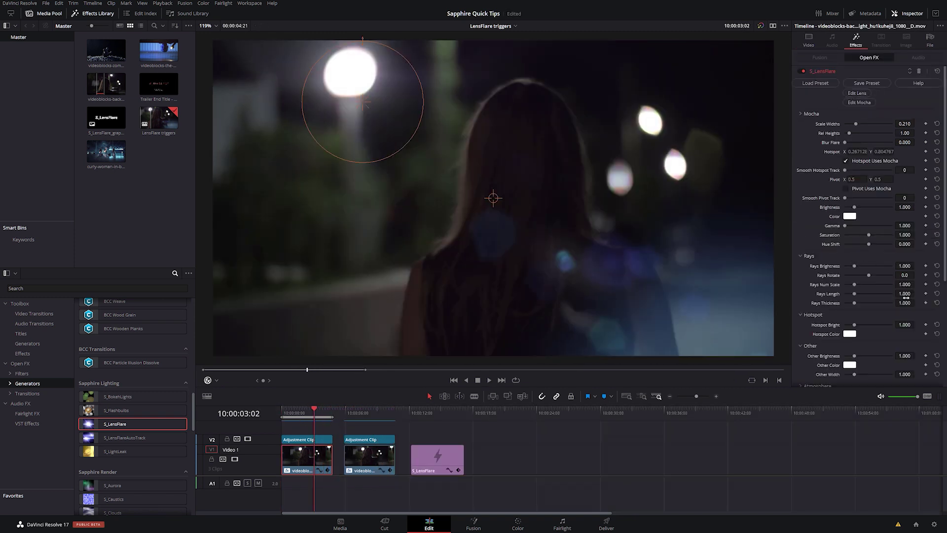
pyautogui.scroll(-5, 944, 302)
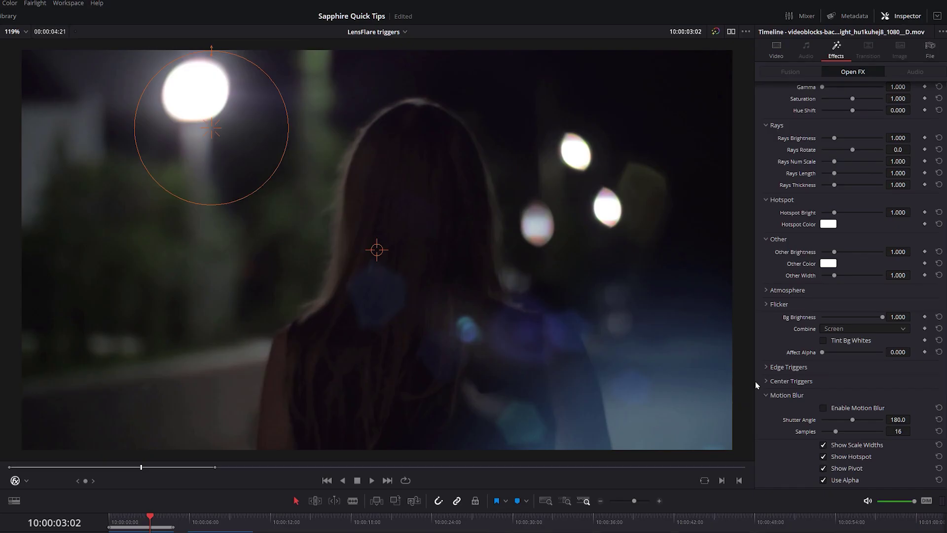
pyautogui.click(767, 370)
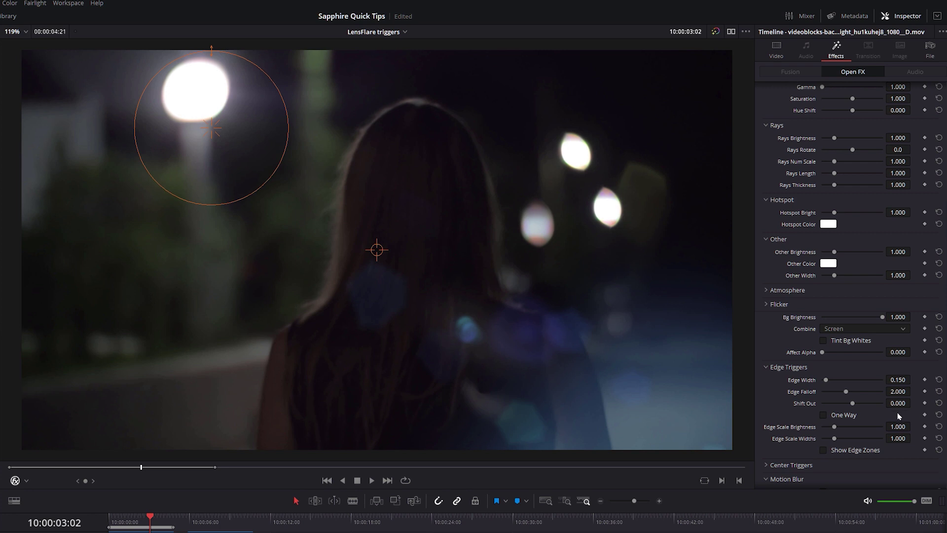
pyautogui.moveTo(905, 381); pyautogui.dragTo(906, 382)
pyautogui.press('Return')
# - Set Edge Scale Widths to 1.750
pyautogui.click(898, 438)
pyautogui.press('BackSpace')
pyautogui.write('75')
pyautogui.press('Return')
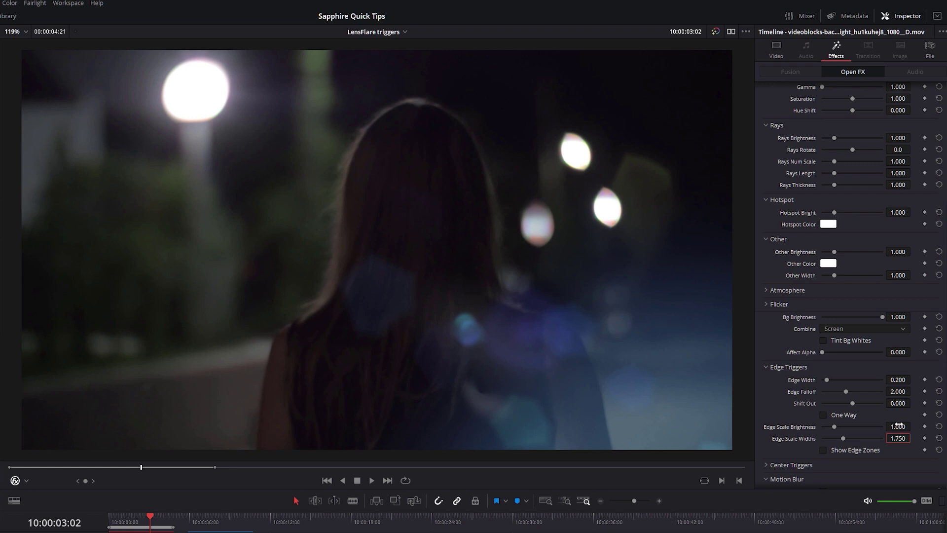
# - Set Edge Scale Brightness to 1.250
pyautogui.moveTo(899, 426); pyautogui.dragTo(902, 424)
pyautogui.click(908, 427)
pyautogui.doubleClick(908, 427)
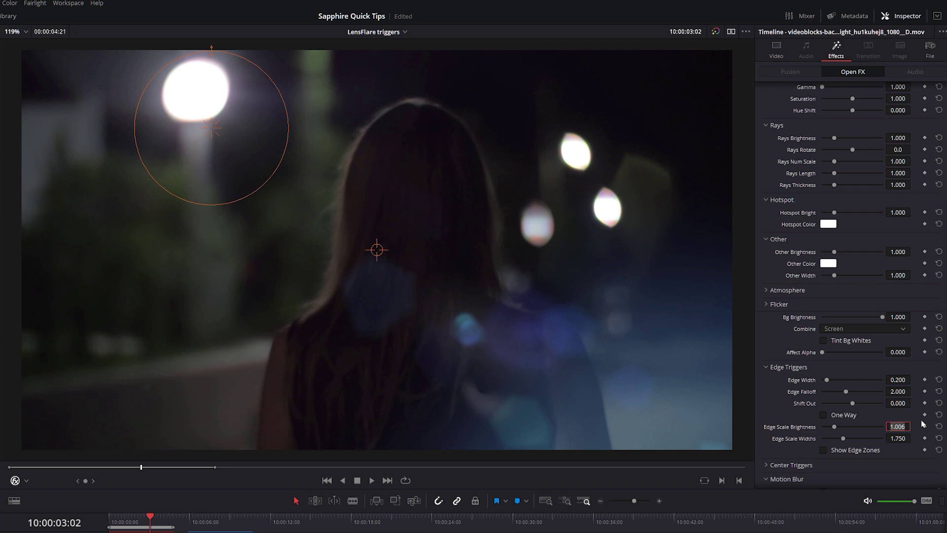
pyautogui.write('1.25')
pyautogui.press('Return')
# - Set Edge Scale Widths to 2.250 and play the clip from the start to check the flare
pyautogui.press('Home')
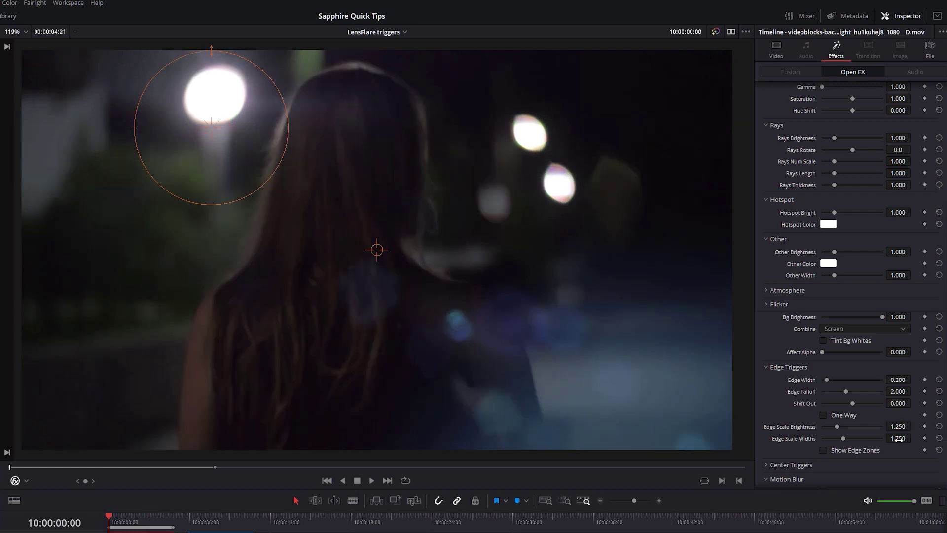
pyautogui.moveTo(899, 439); pyautogui.dragTo(904, 439)
pyautogui.write('2')
pyautogui.press('Return')
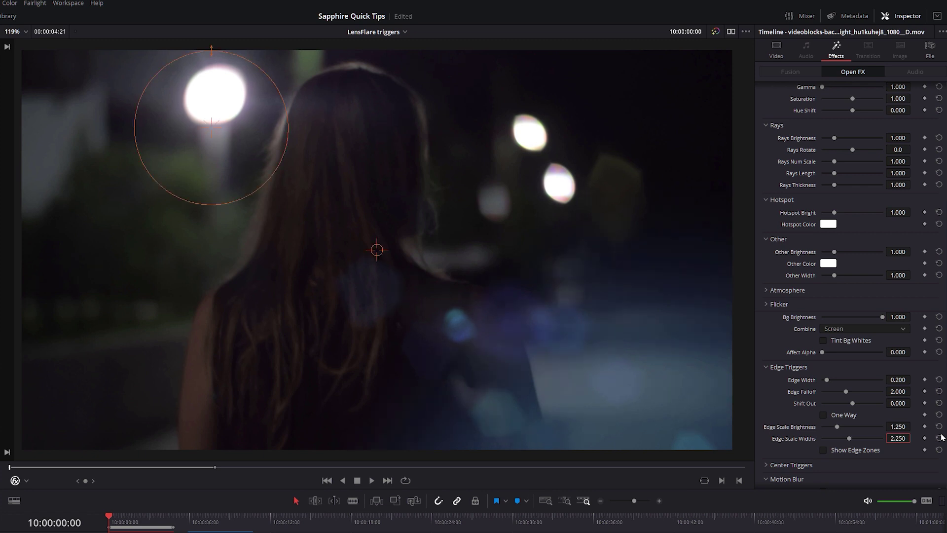
pyautogui.press('space')
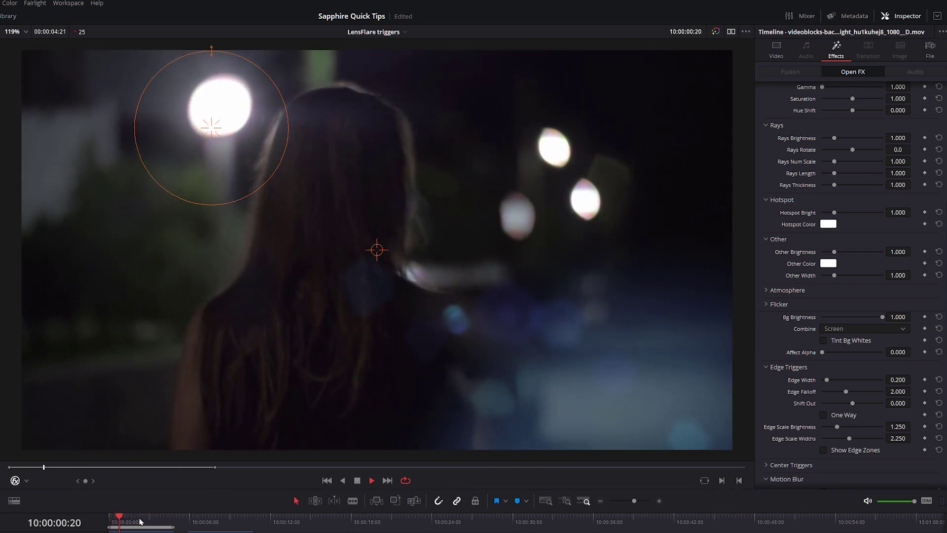
pyautogui.moveTo(140, 522); pyautogui.dragTo(168, 519)
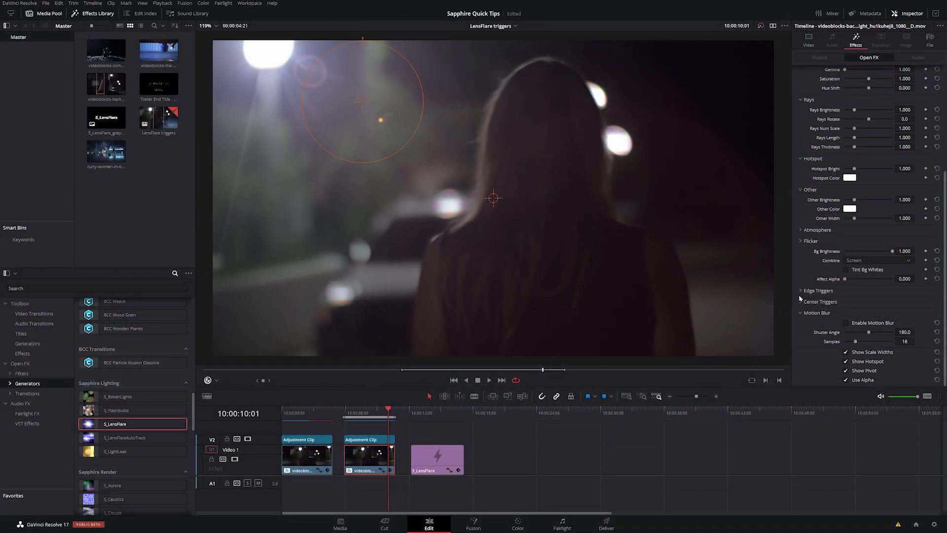
# - Expand Edge Triggers and drag Edge Scale Brightness to 3.760 and Edge Scale Widths to 1.317
pyautogui.click(818, 291)
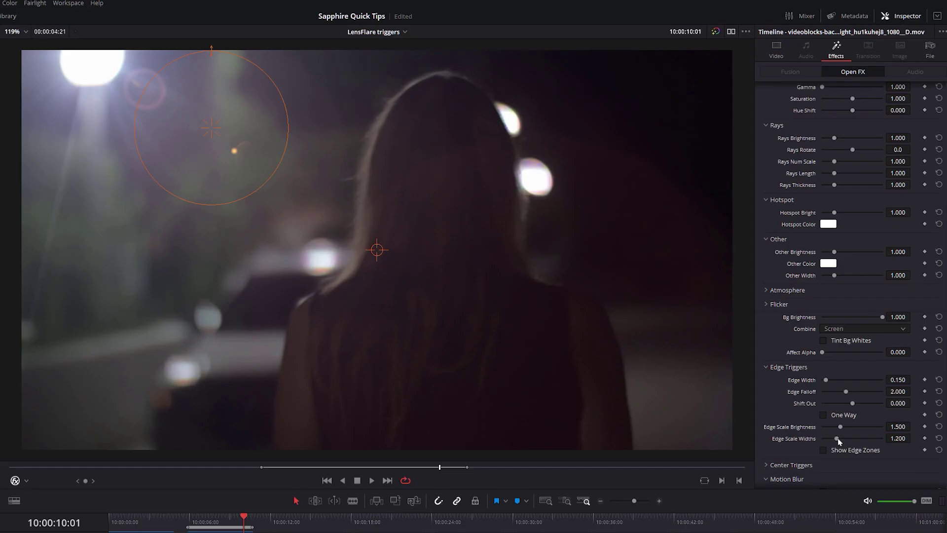
pyautogui.moveTo(859, 349); pyautogui.dragTo(862, 350)
pyautogui.moveTo(844, 442); pyautogui.dragTo(870, 431)
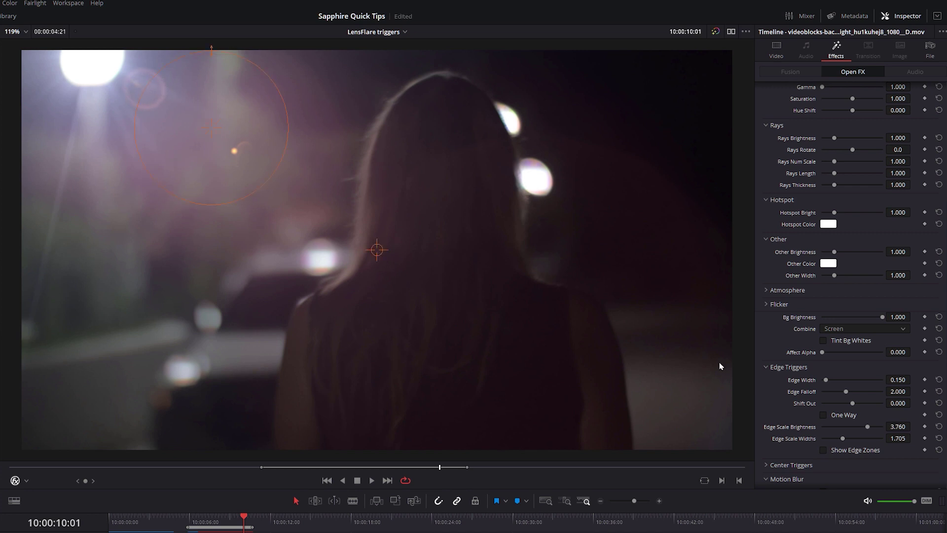
pyautogui.moveTo(843, 439)
pyautogui.mouseDown()
pyautogui.moveTo(868, 440)
pyautogui.moveTo(838, 440)
pyautogui.mouseUp()
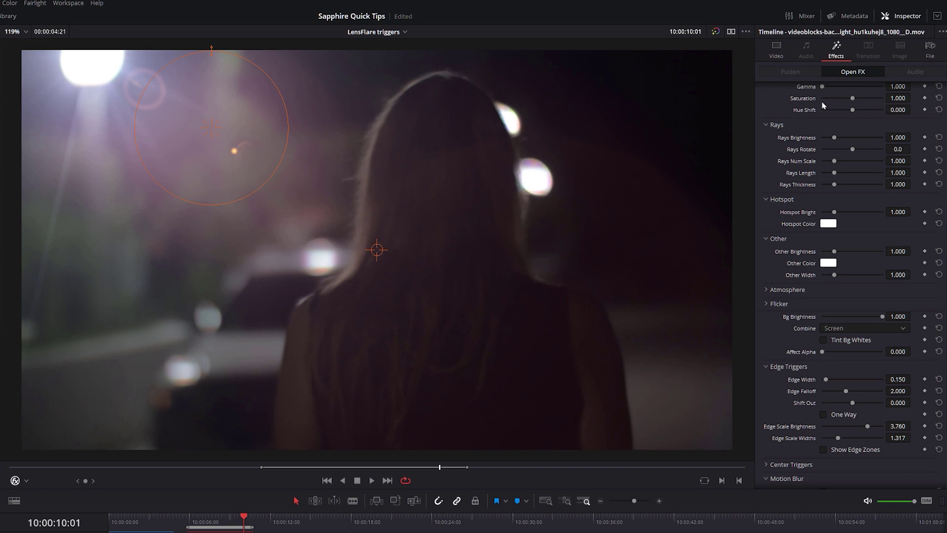
pyautogui.scroll(-4, 820, 418)
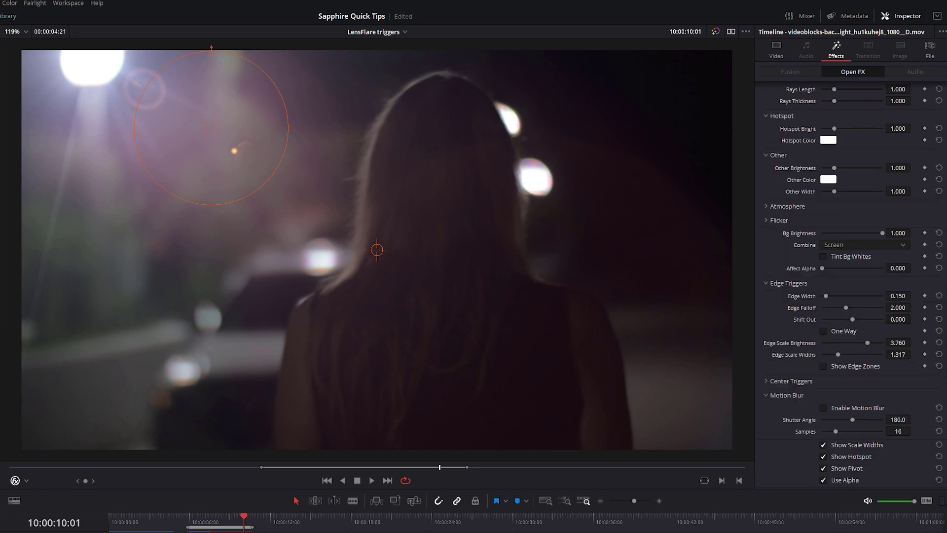
pyautogui.scroll(12, 851, 121)
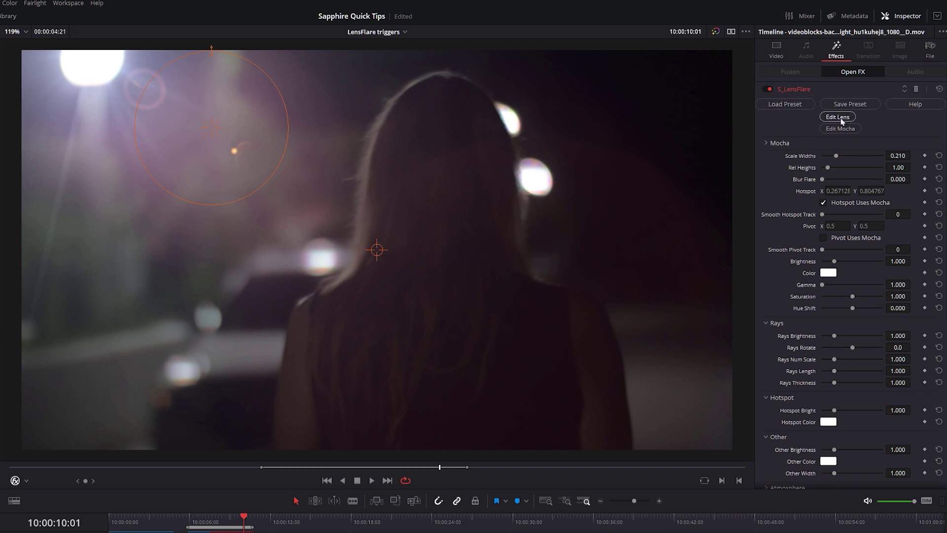
# - Open the flare in Flare Designer via Edit Lens, select Red ring, and solo it
pyautogui.click(840, 119)
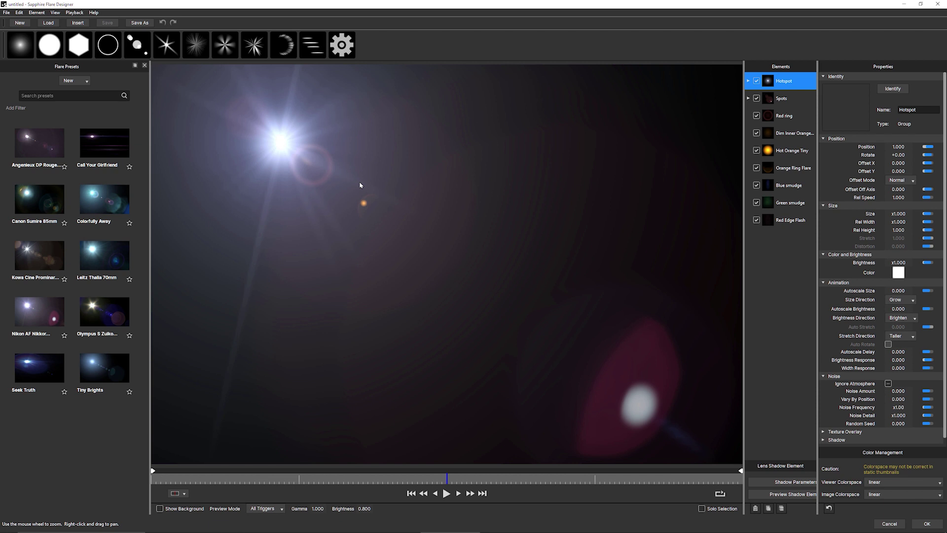
pyautogui.click(785, 118)
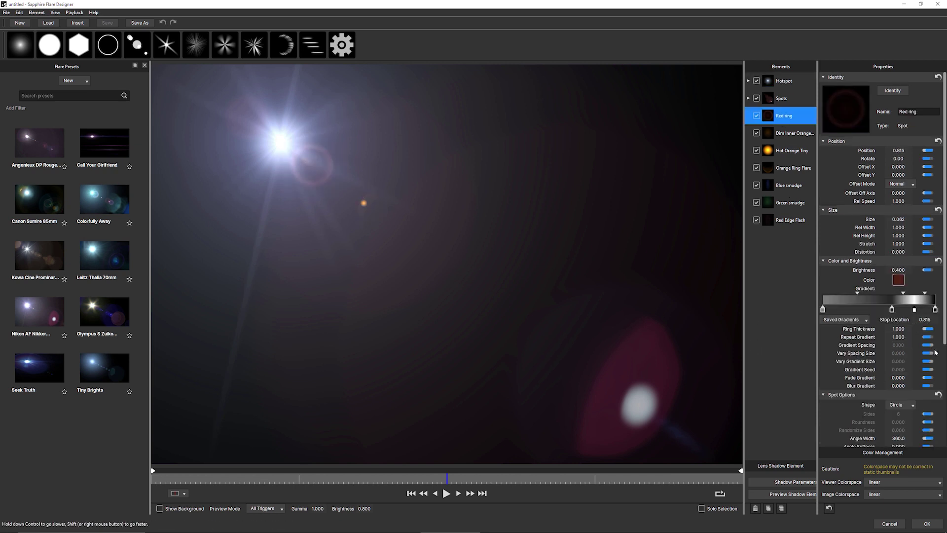
pyautogui.scroll(-3, 945, 353)
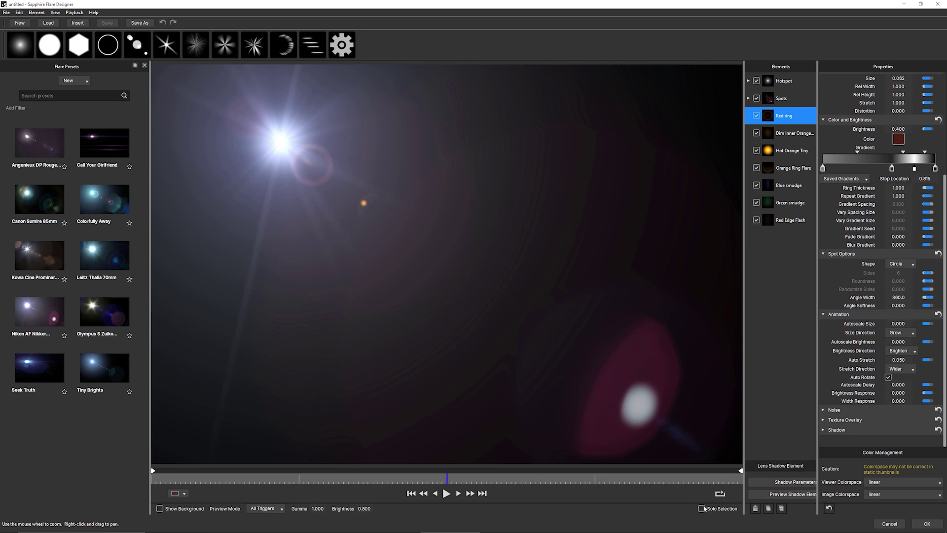
pyautogui.click(701, 508)
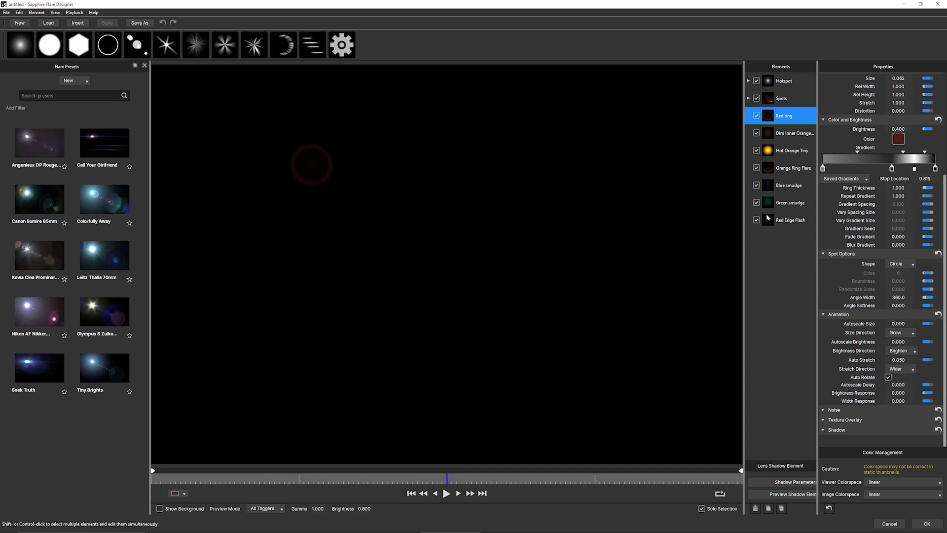
# - Show the full flare again, move its light source, and expand the Rings group
pyautogui.hotkey('ctrl', 'z')
pyautogui.hotkey('ctrl', 'z')
pyautogui.hotkey('ctrl', 'z')
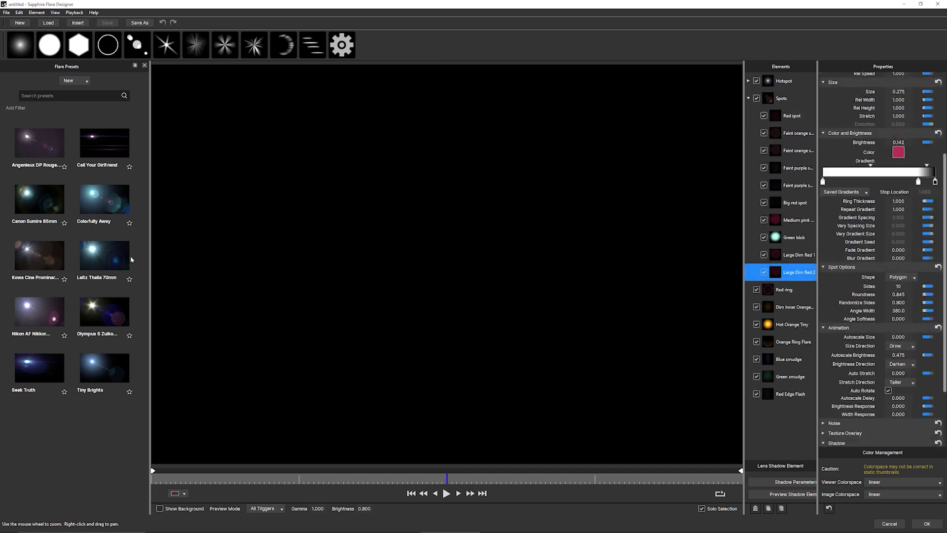
pyautogui.click(702, 508)
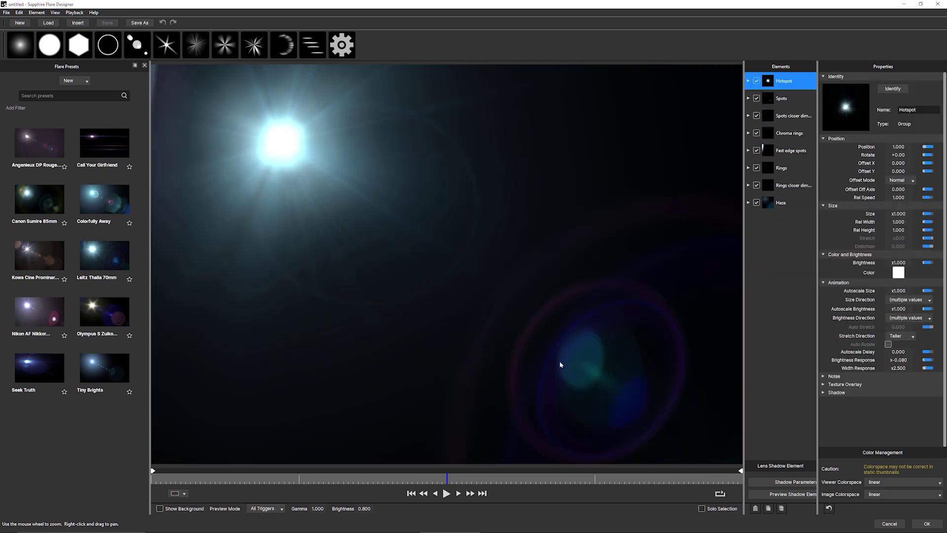
pyautogui.moveTo(274, 213); pyautogui.dragTo(596, 227)
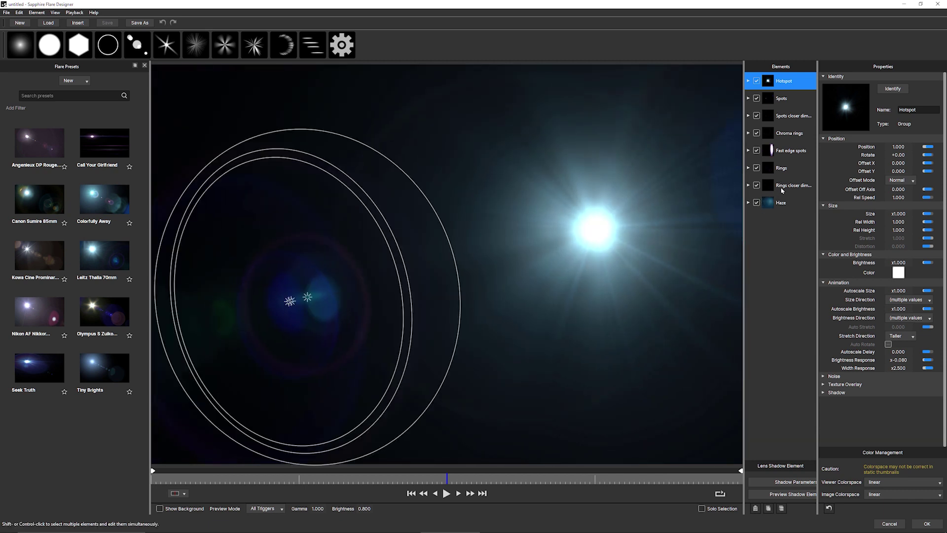
pyautogui.click(760, 192)
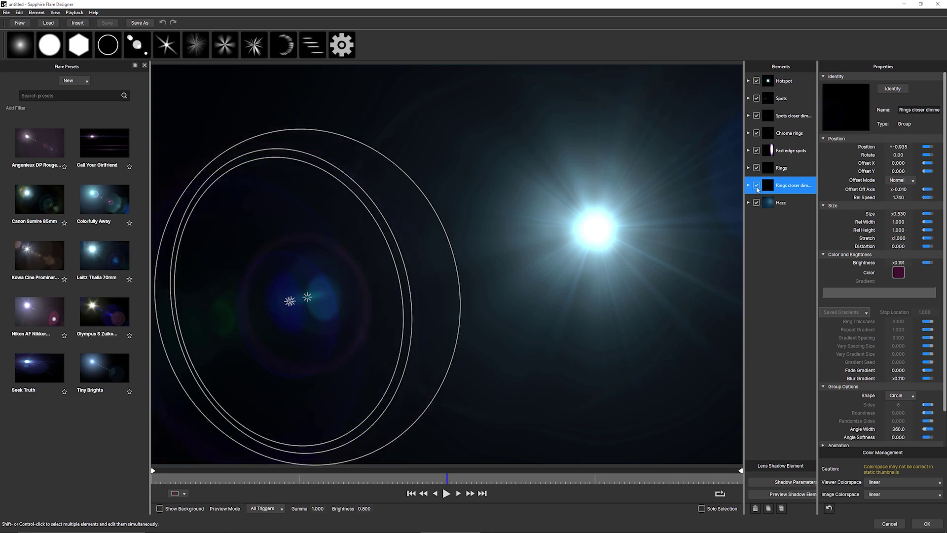
pyautogui.click(784, 168)
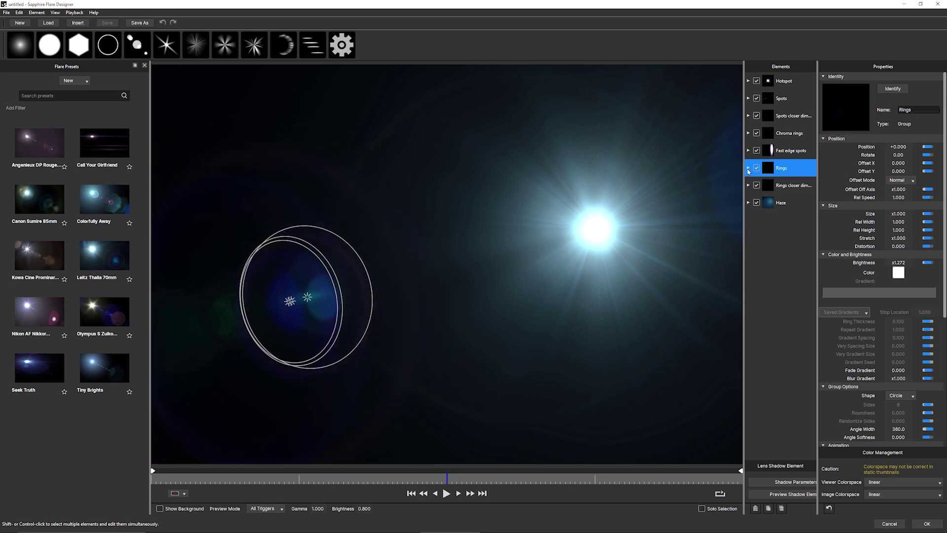
pyautogui.click(748, 167)
# - Solo the trailing purple, blue and magenta rings and review the magenta ring's Animation responses
pyautogui.click(795, 221)
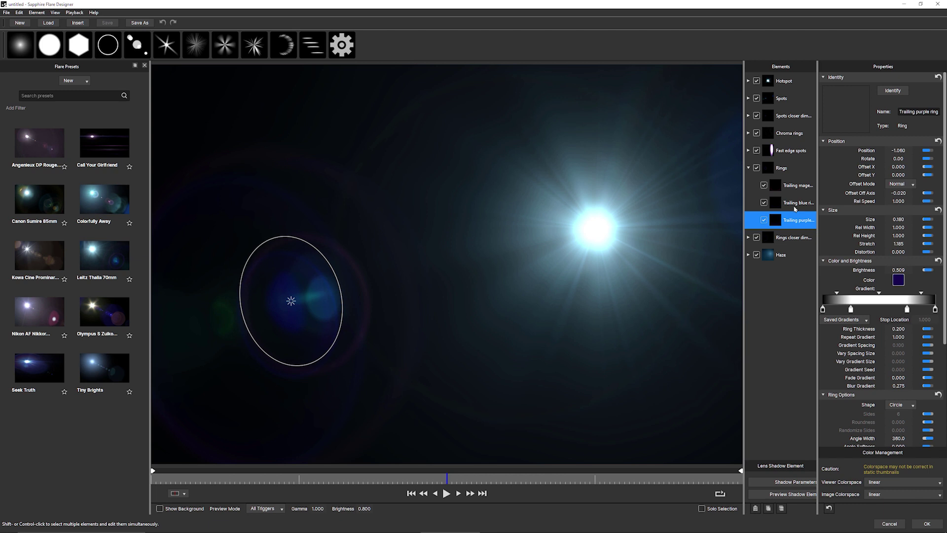
pyautogui.click(702, 509)
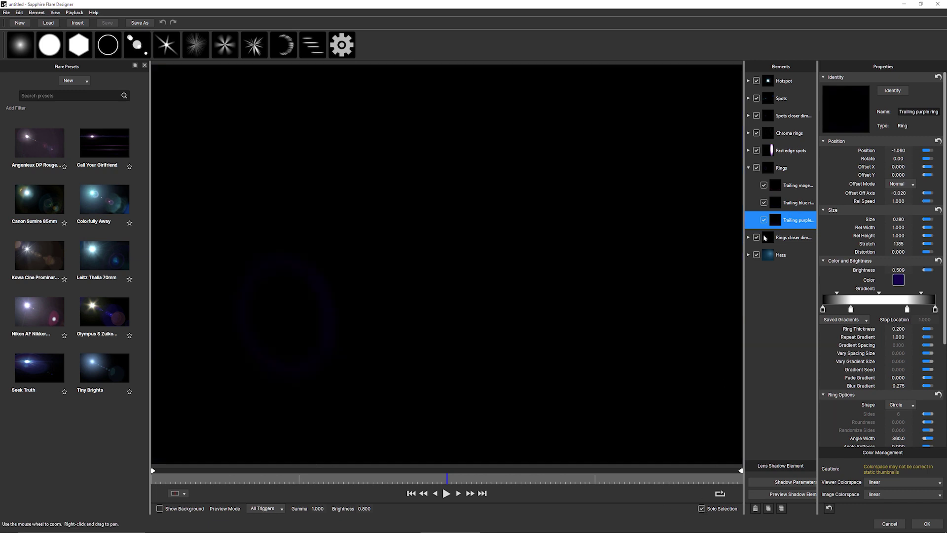
pyautogui.click(796, 202)
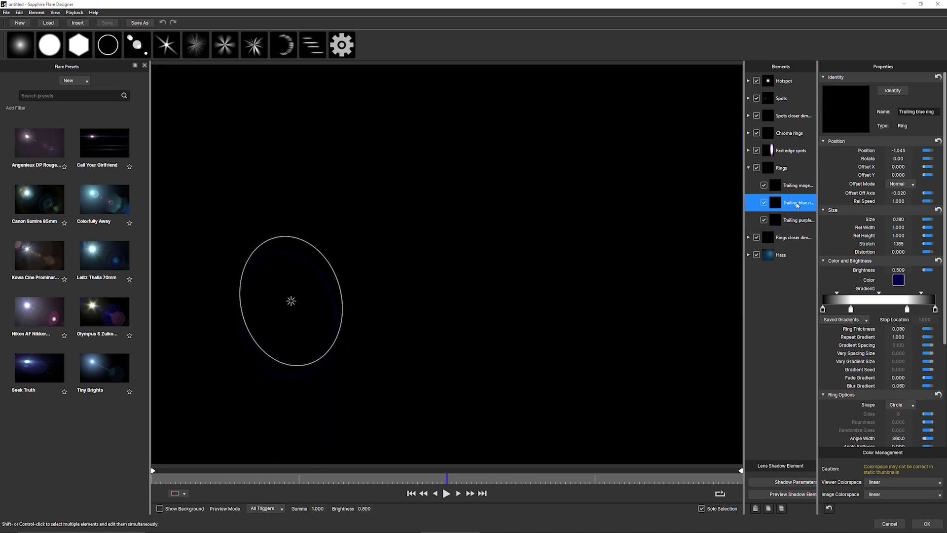
pyautogui.click(797, 192)
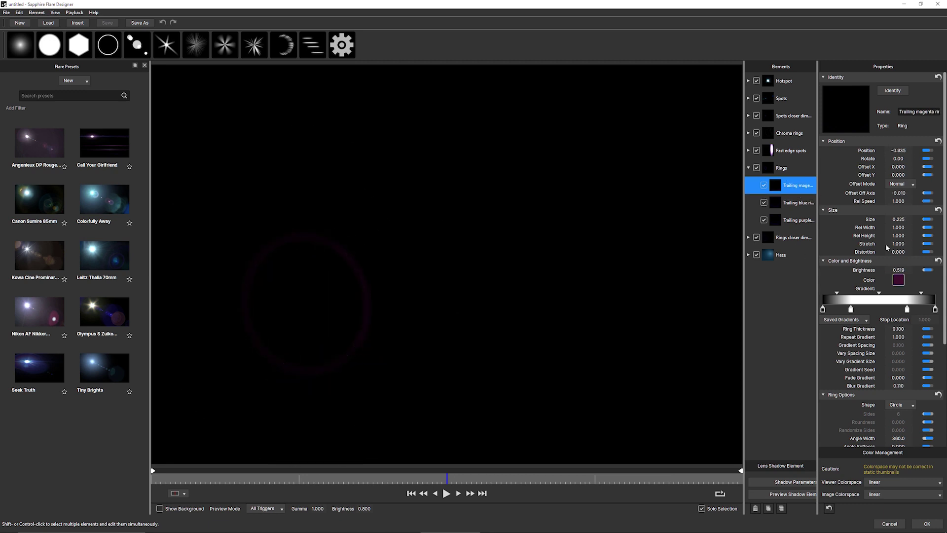
pyautogui.scroll(-3, 943, 353)
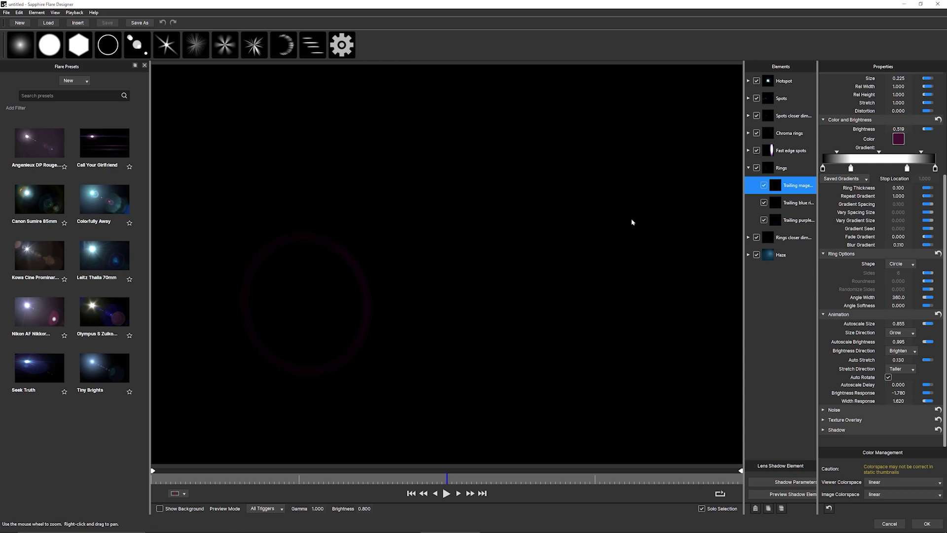
pyautogui.moveTo(632, 221); pyautogui.dragTo(715, 190)
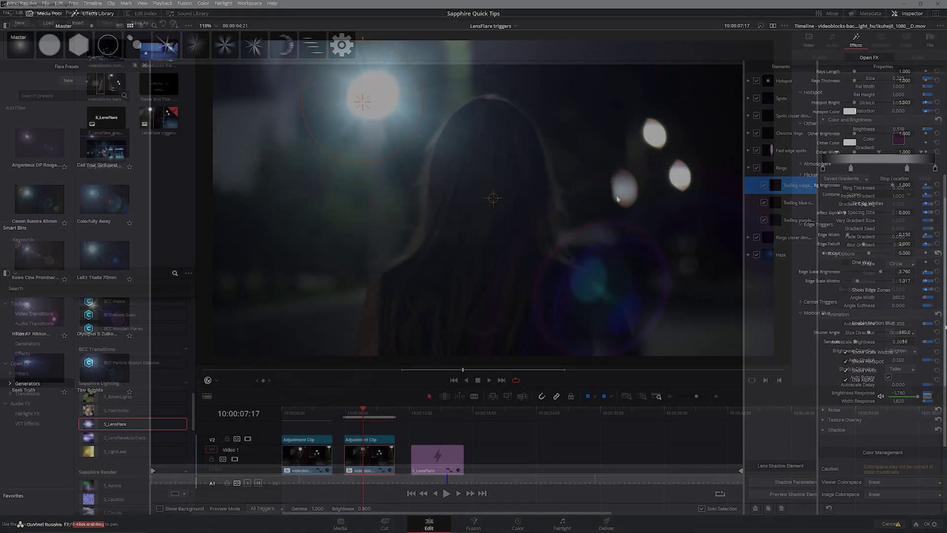
# - Turn on Show Center Zone and widen the LensFlare Center Radius to 0.194
pyautogui.click(802, 301)
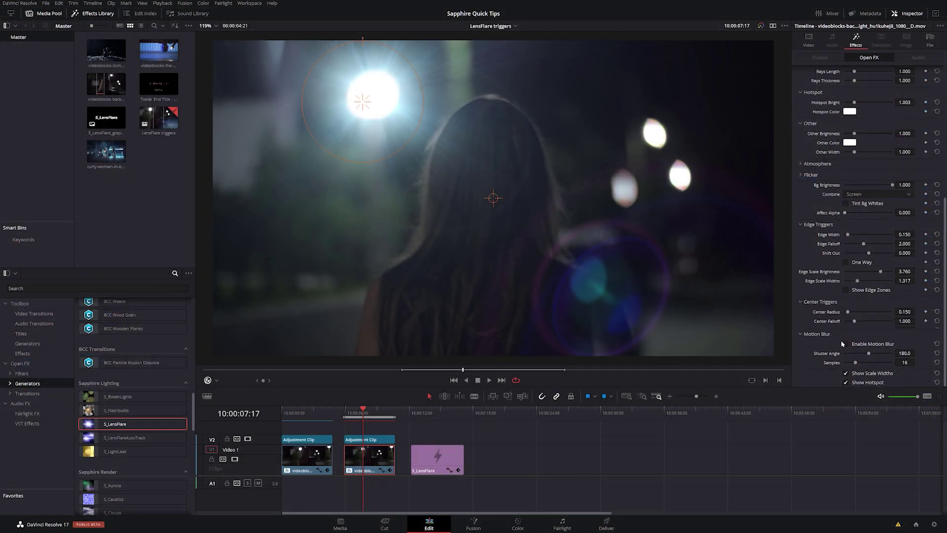
pyautogui.click(846, 349)
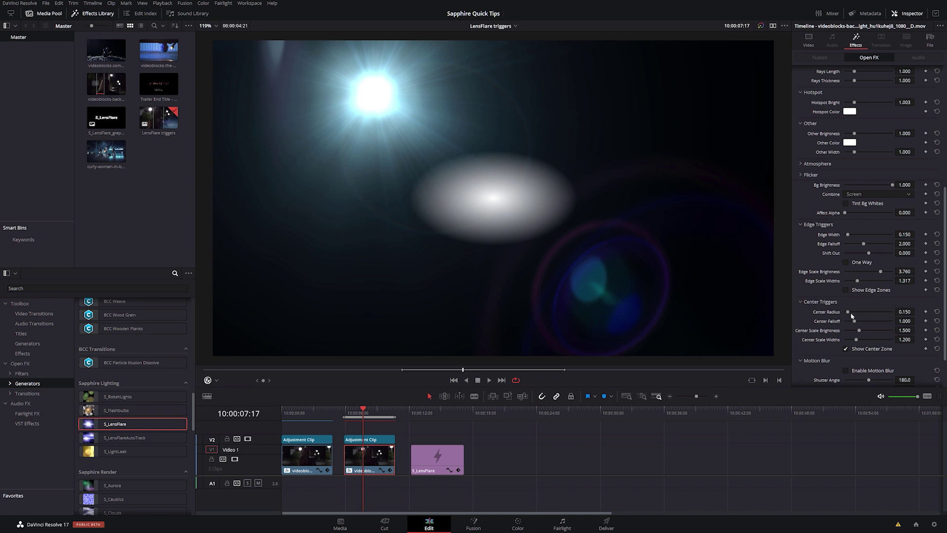
pyautogui.moveTo(848, 314); pyautogui.dragTo(848, 315)
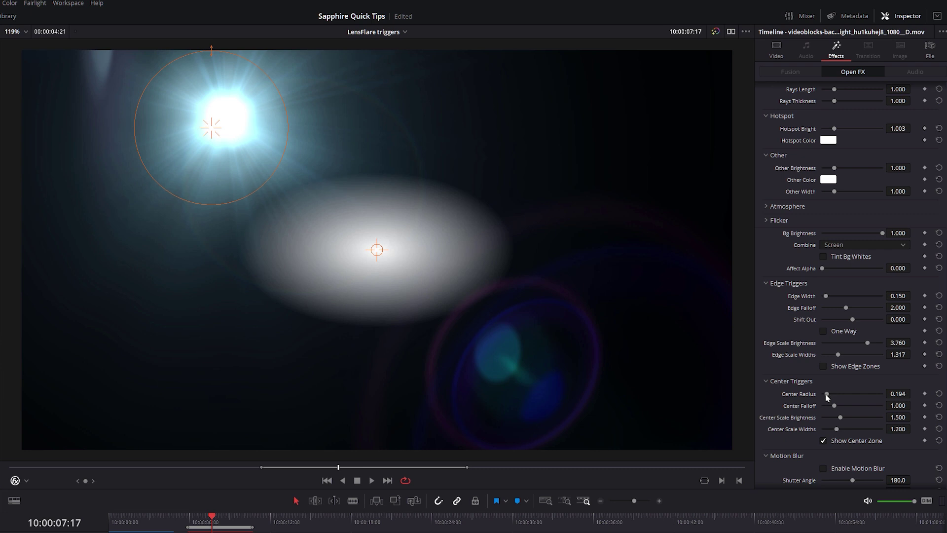